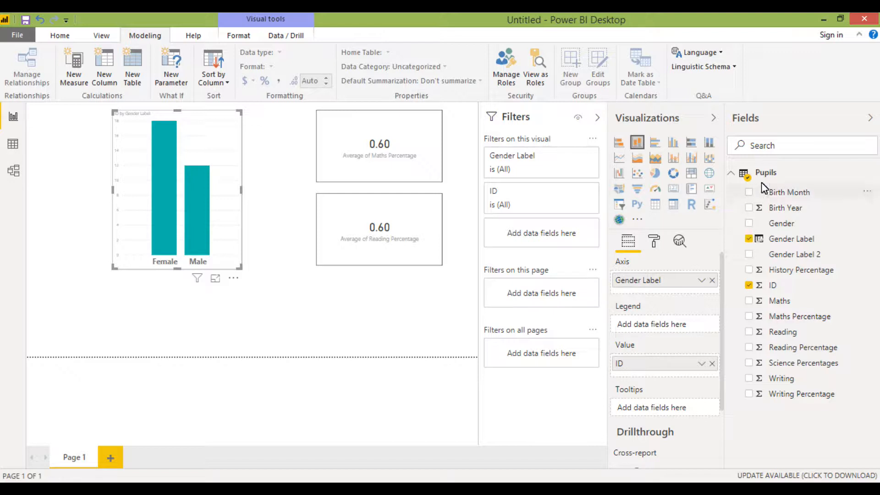
- Cross-filter the Maths and Reading average cards by the chart's Female bar and by its Male bar to compare their results
{"action": "mouse_move", "coordinate": [771, 177]}
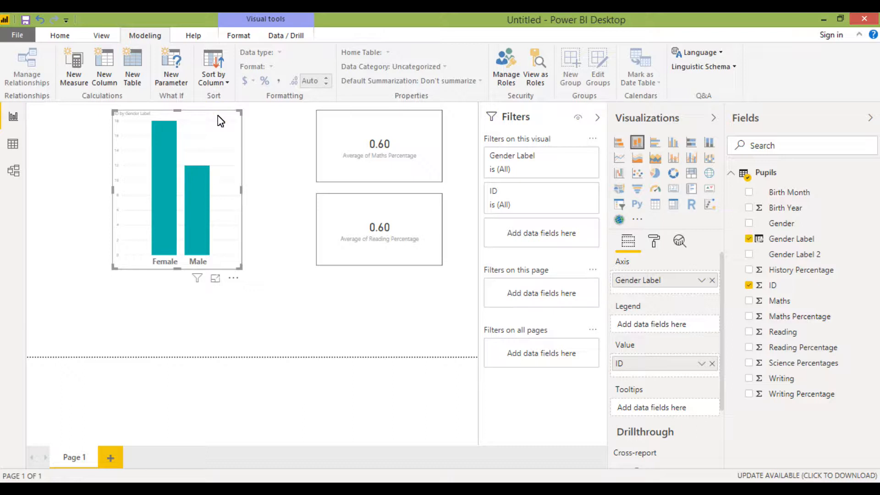
{"action": "left_click", "coordinate": [343, 140]}
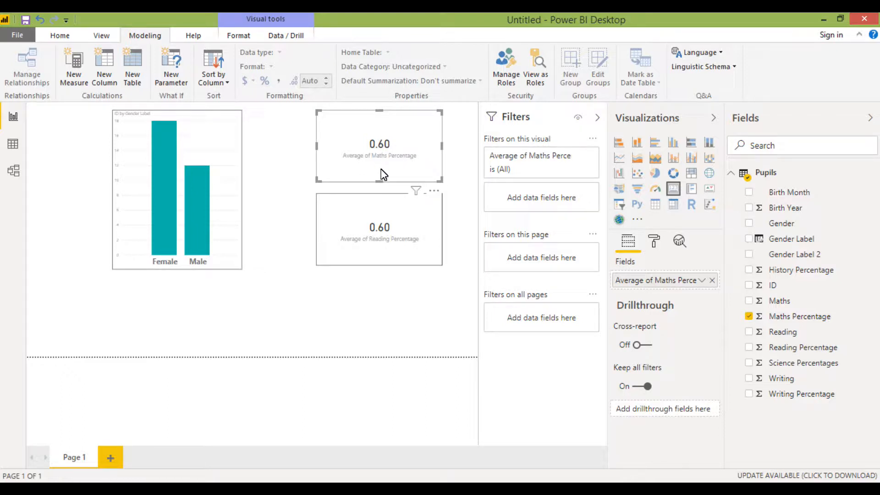
{"action": "left_click", "coordinate": [384, 211]}
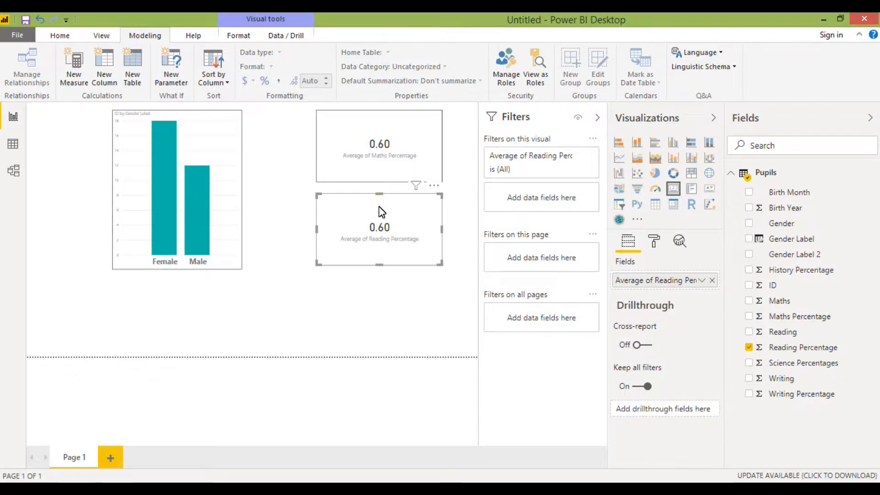
{"action": "left_click", "coordinate": [264, 193]}
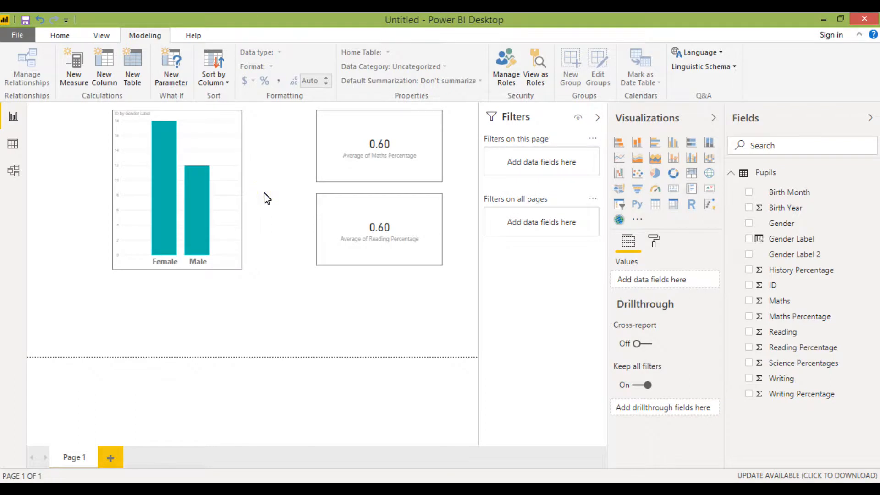
{"action": "mouse_move", "coordinate": [173, 188]}
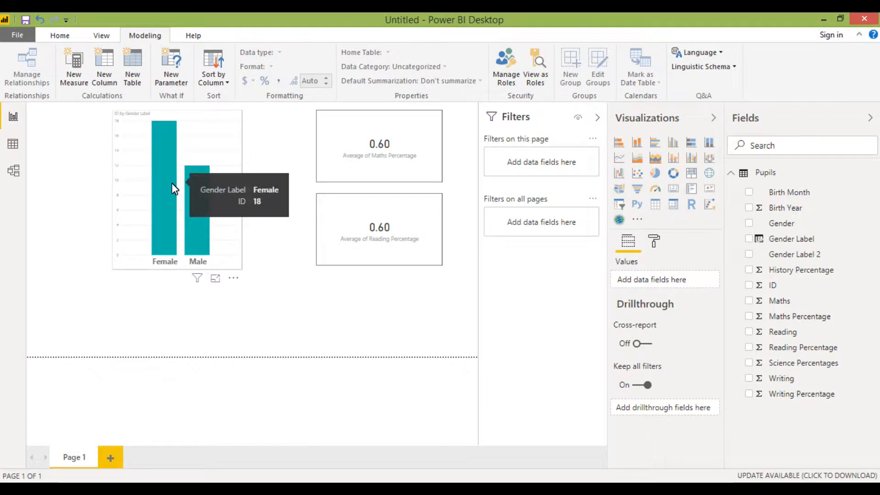
{"action": "left_click", "coordinate": [174, 189]}
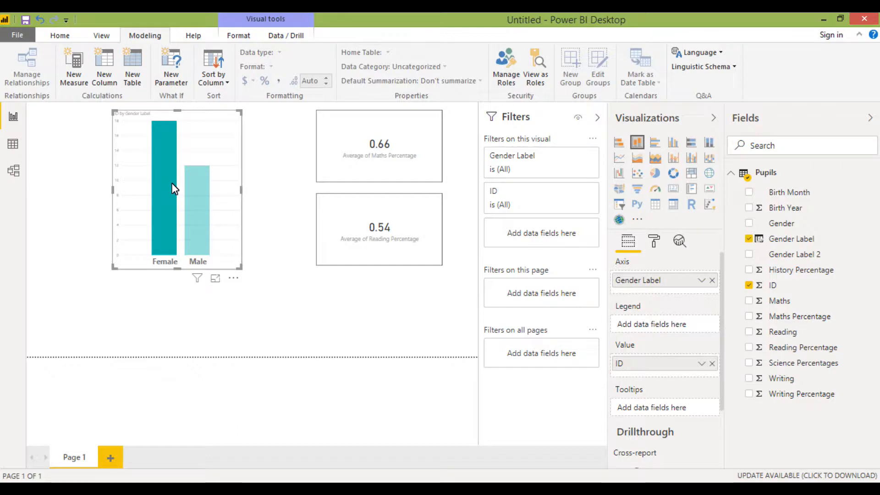
{"action": "left_click", "coordinate": [173, 189]}
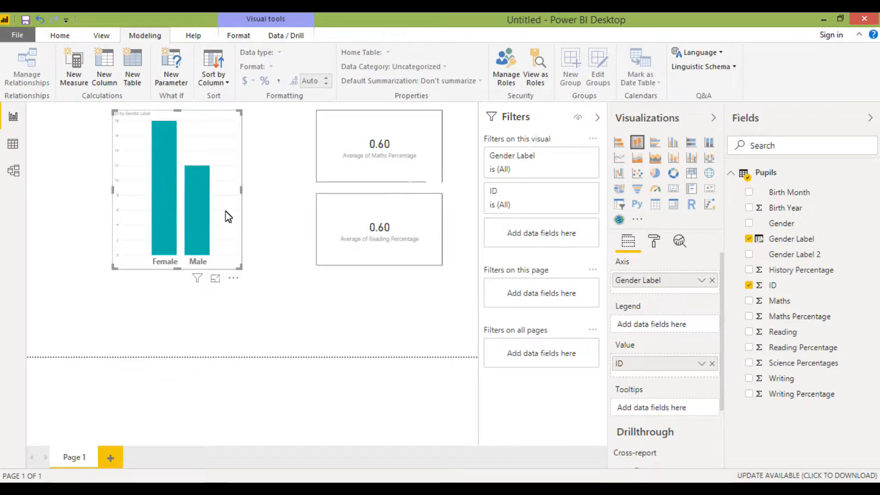
{"action": "left_click", "coordinate": [169, 200]}
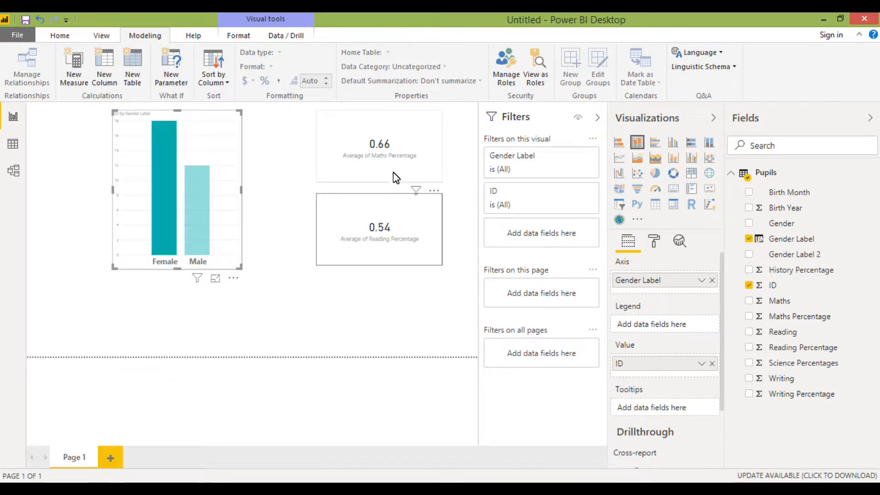
{"action": "left_click", "coordinate": [209, 205]}
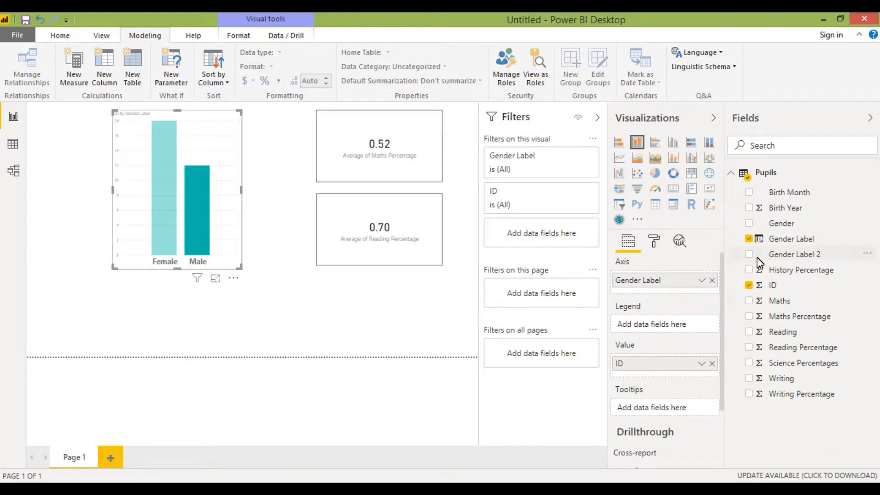
- Format the Maths Percentage and Reading Percentage fields as percentages
{"action": "left_click", "coordinate": [824, 317]}
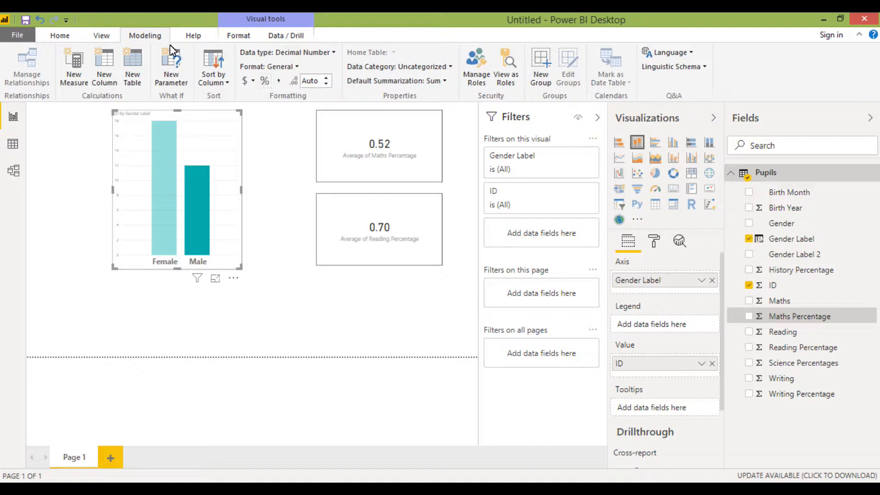
{"action": "left_click", "coordinate": [265, 81]}
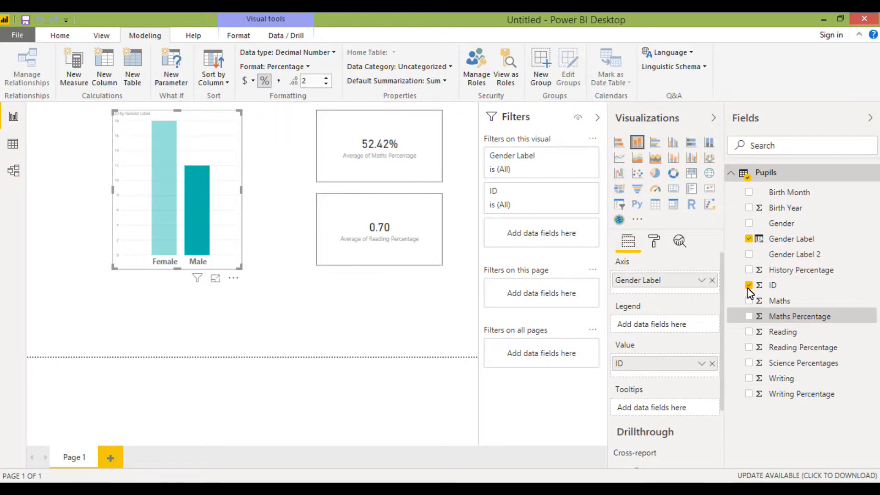
{"action": "left_click", "coordinate": [833, 351]}
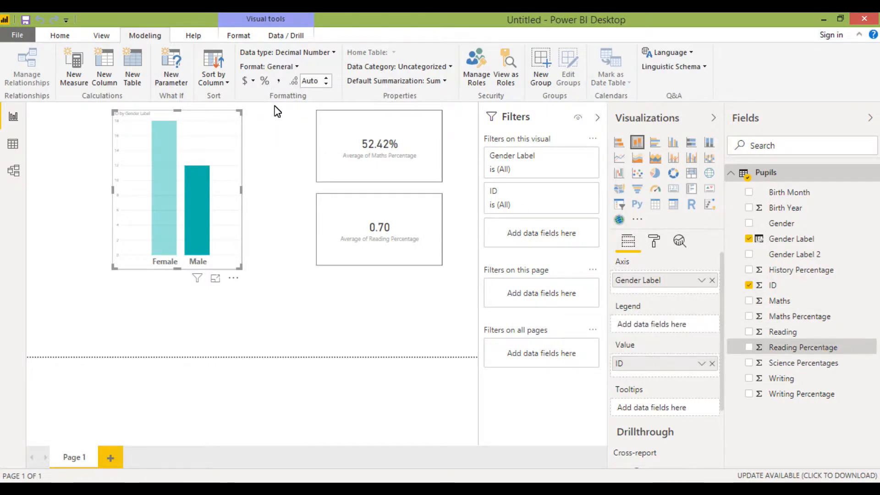
{"action": "left_click", "coordinate": [264, 81]}
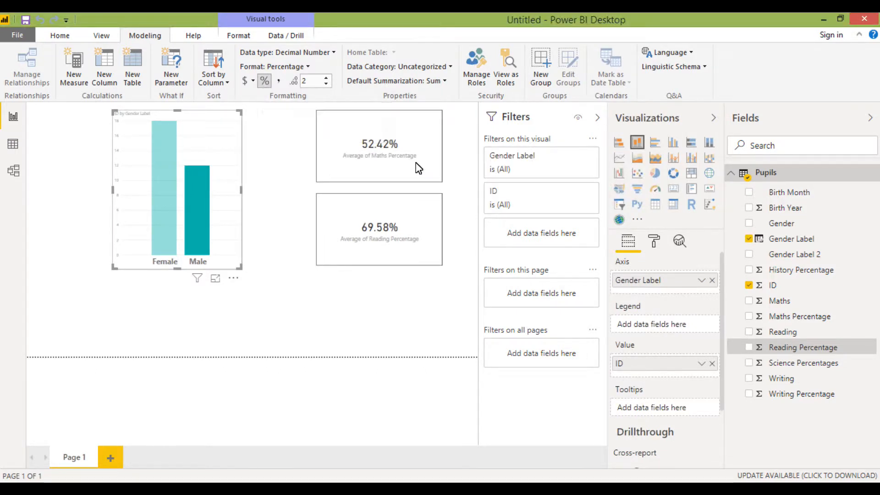
- Clear the Male bar's cross-filter in the gender column chart and deselect the chart
{"action": "left_click", "coordinate": [289, 204]}
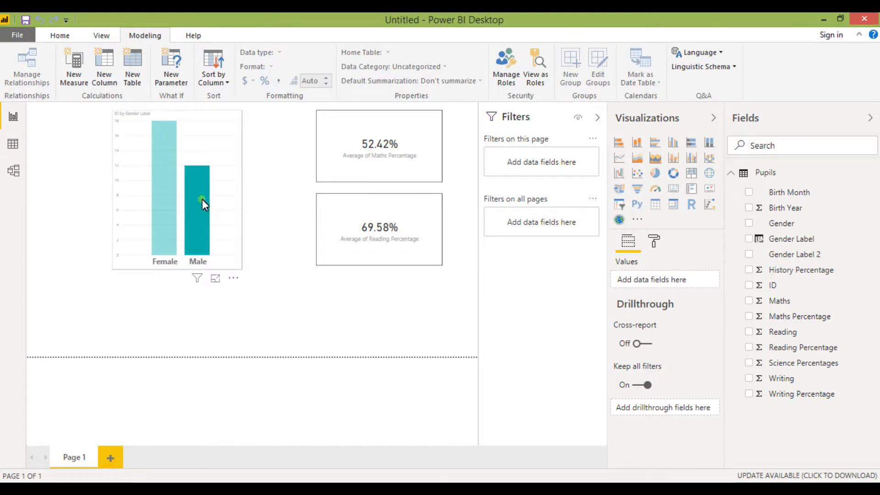
{"action": "left_click", "coordinate": [202, 200]}
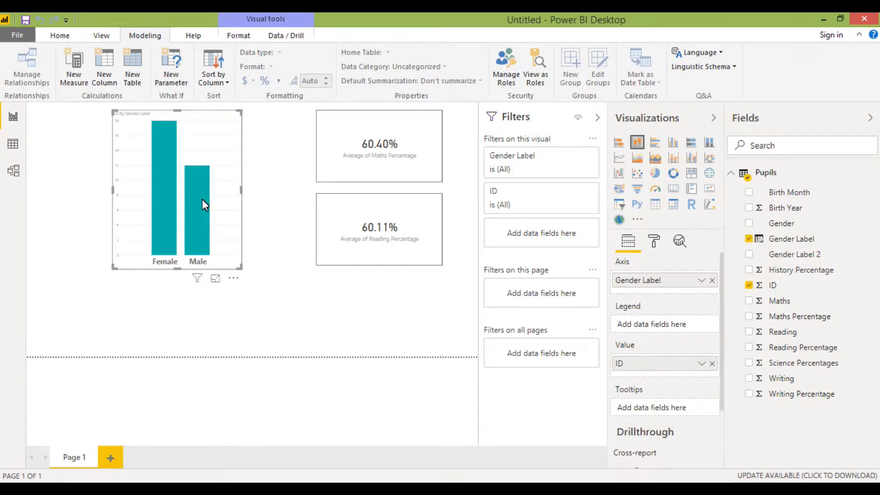
{"action": "left_click", "coordinate": [285, 282]}
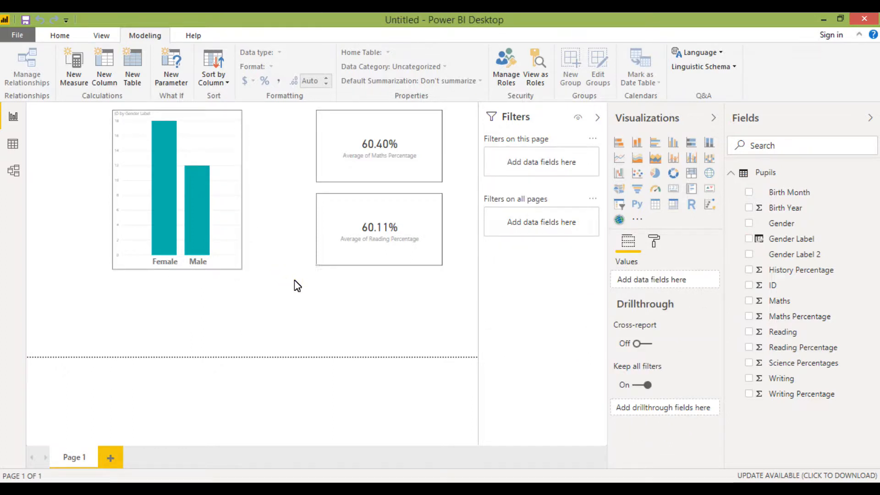
- Add a slicer below the column chart and assign the Gender Label field to it
{"action": "left_click", "coordinate": [620, 205]}
{"action": "left_click_drag", "start_coordinate": [133, 273], "coordinate": [133, 293]}
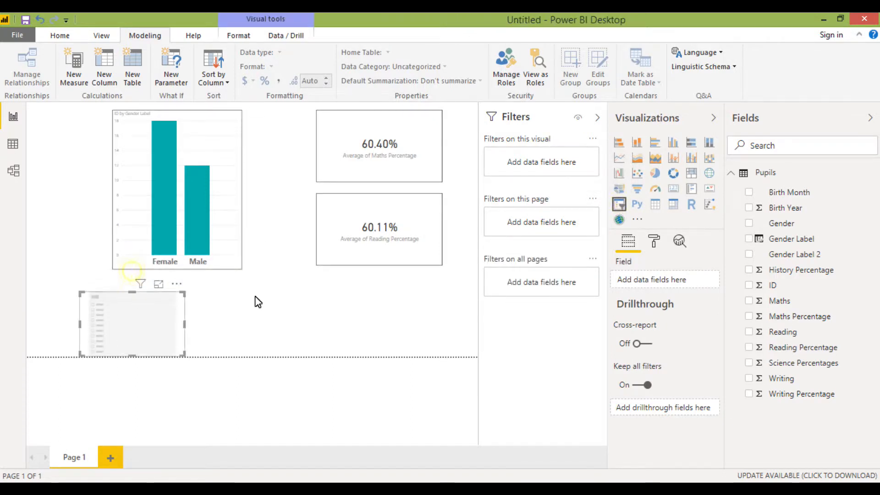
{"action": "left_click_drag", "start_coordinate": [788, 240], "coordinate": [685, 282]}
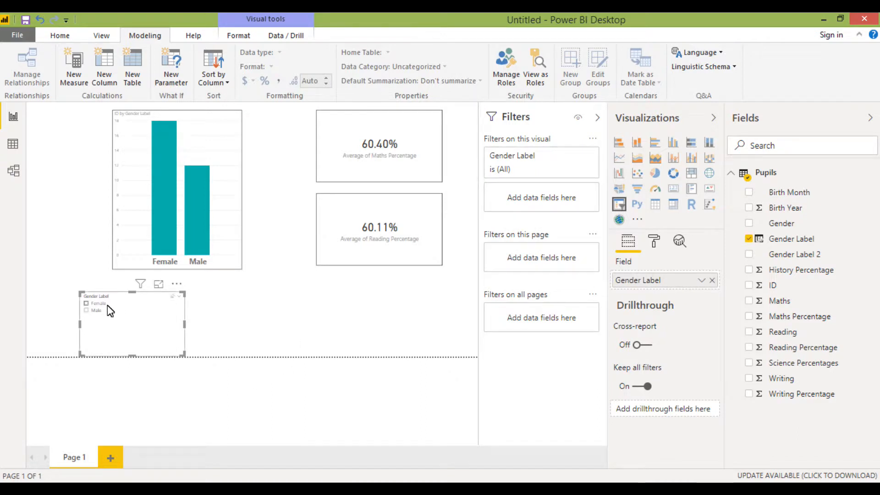
- Test the Gender Label slicer with Female and with Male, check the chart's Male bar, and clear the selection
{"action": "left_click", "coordinate": [86, 303]}
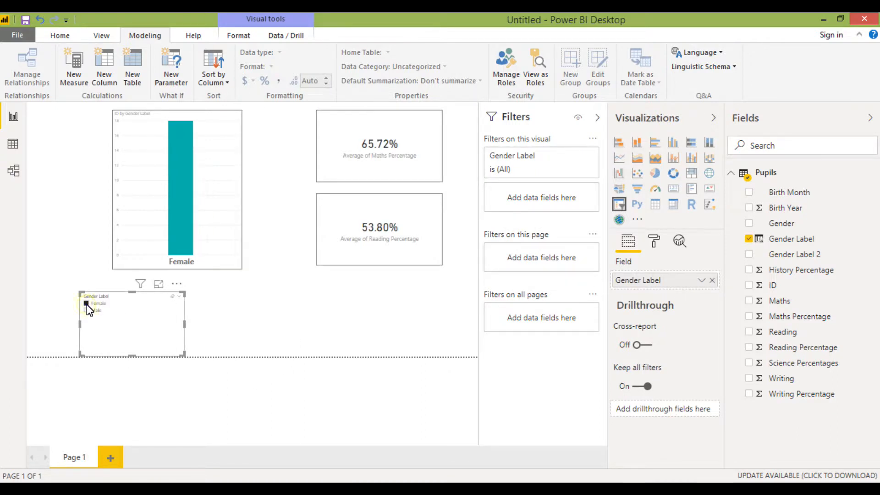
{"action": "left_click", "coordinate": [87, 311]}
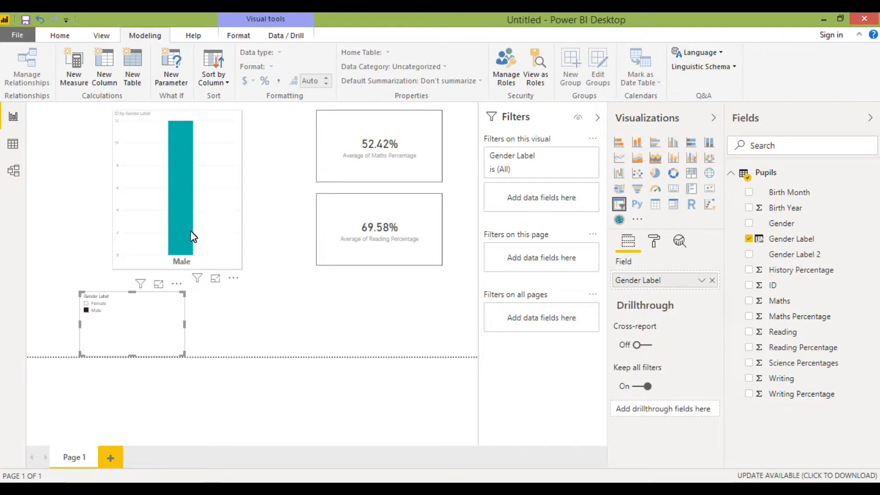
{"action": "mouse_move", "coordinate": [191, 237]}
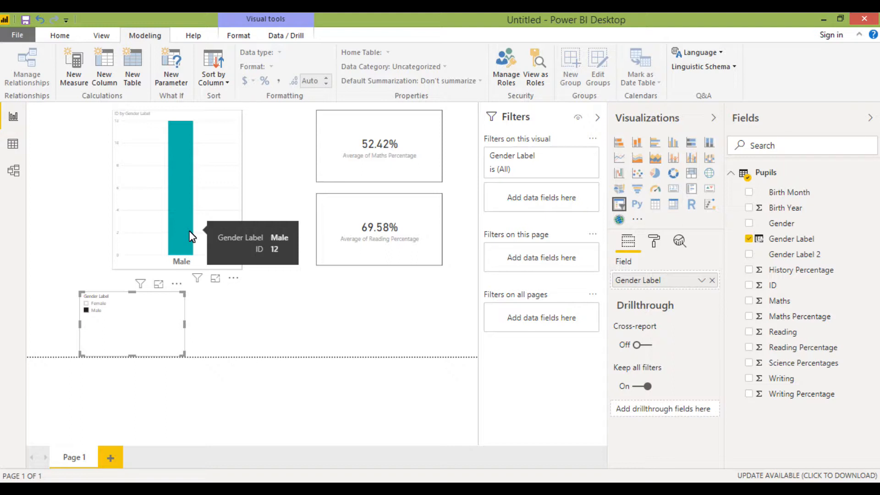
{"action": "left_click", "coordinate": [103, 311]}
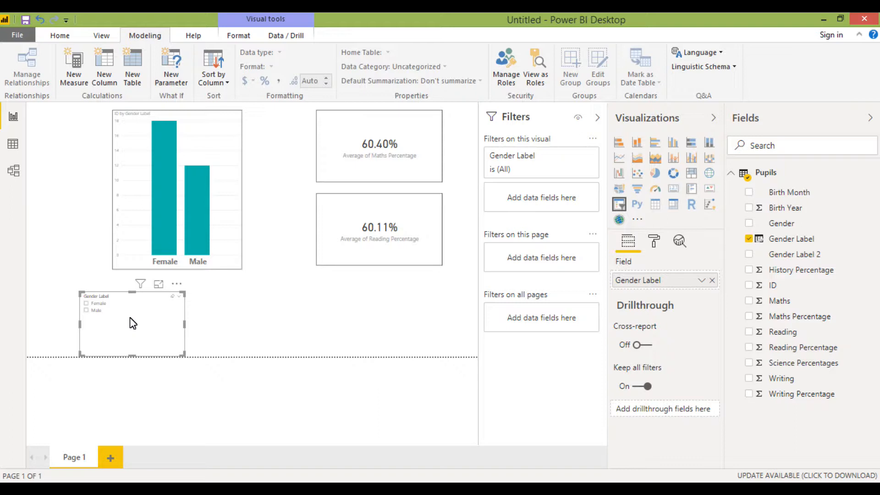
- Show the Pupils table's data and filter its Gender column to only F
{"action": "left_click", "coordinate": [14, 146]}
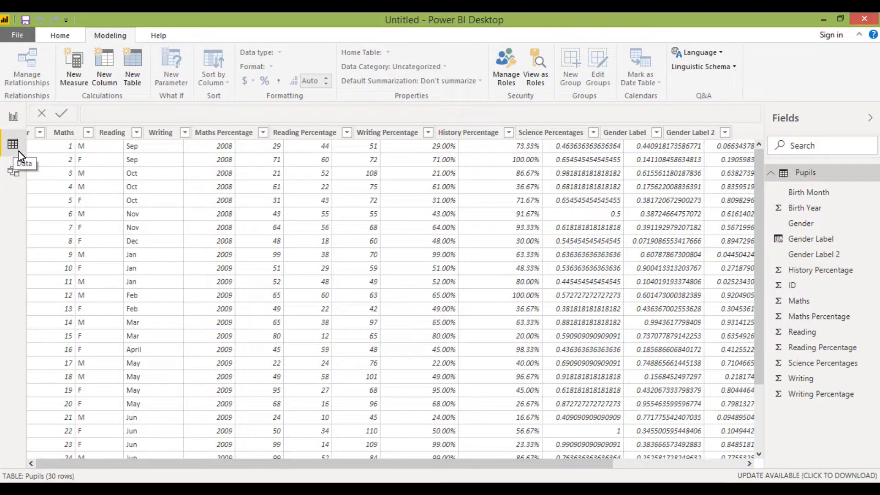
{"action": "left_click", "coordinate": [772, 174]}
{"action": "left_click", "coordinate": [801, 171]}
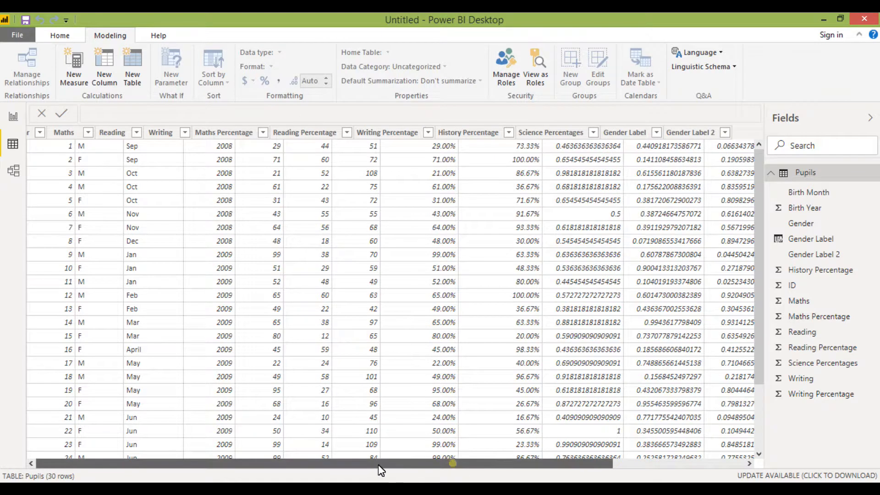
{"action": "left_click", "coordinate": [136, 133]}
{"action": "left_click", "coordinate": [150, 137]}
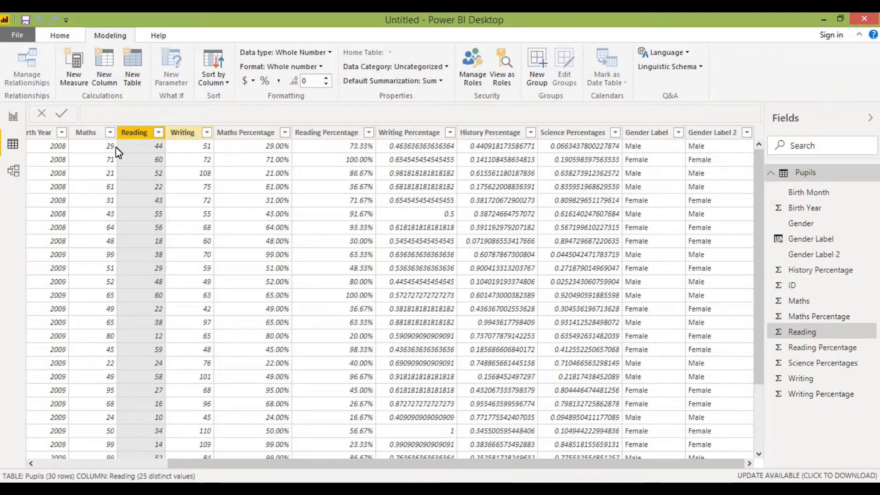
{"action": "left_click_drag", "start_coordinate": [268, 460], "coordinate": [51, 459]}
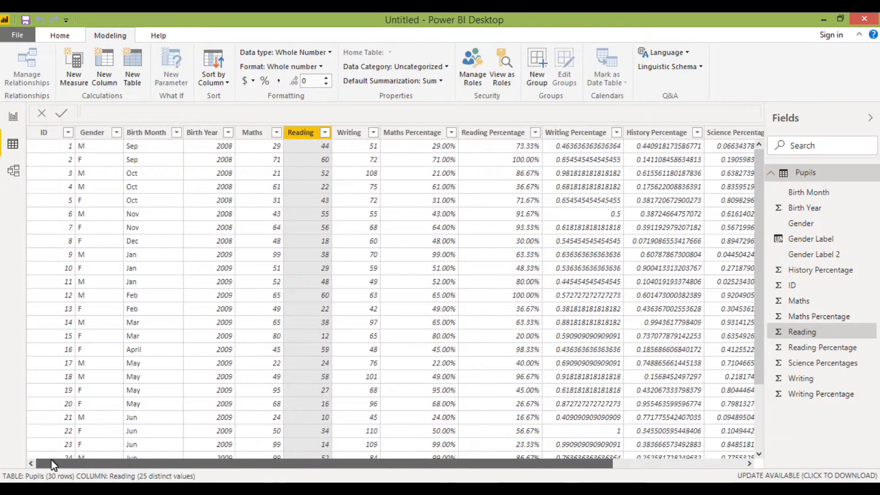
{"action": "left_click", "coordinate": [117, 132]}
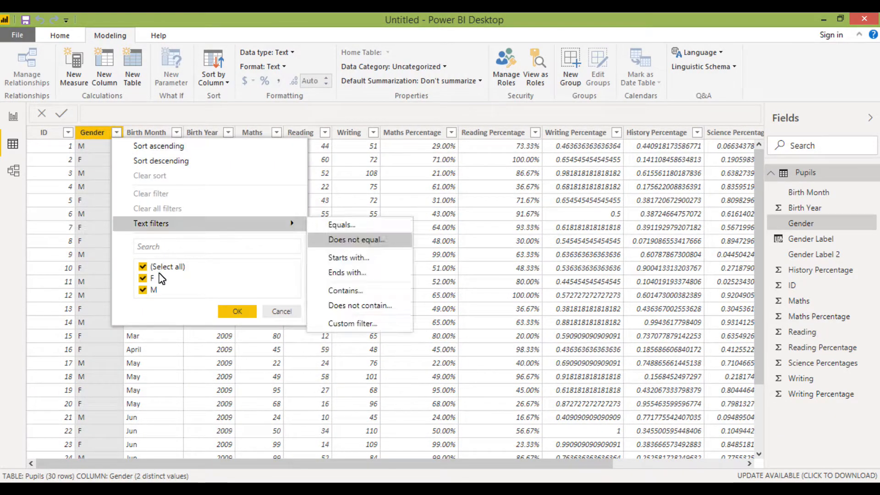
{"action": "left_click", "coordinate": [144, 290]}
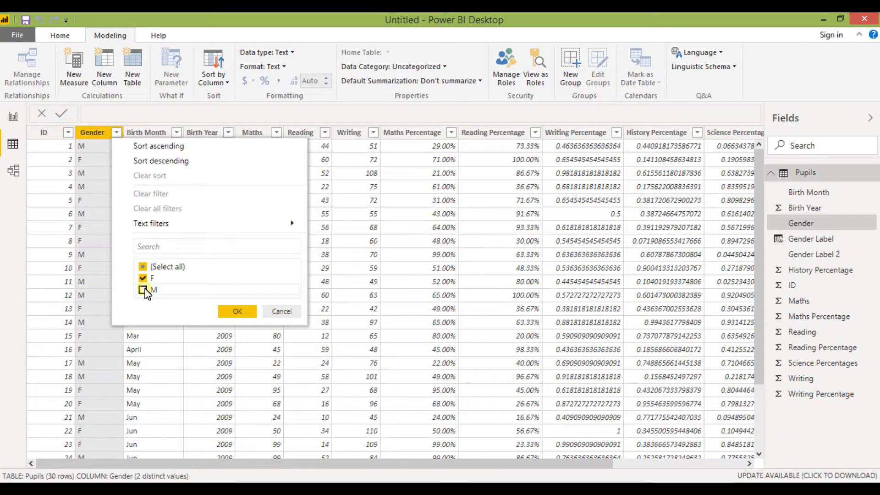
{"action": "left_click", "coordinate": [232, 311]}
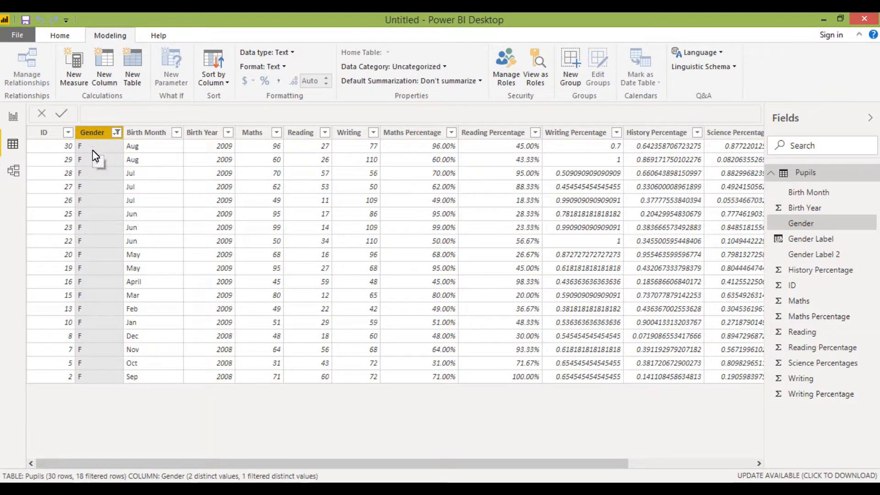
- Return to the report, check the visuals with the slicer set to Female, and clear the slicer selection
{"action": "left_click", "coordinate": [11, 117]}
{"action": "left_click", "coordinate": [237, 295]}
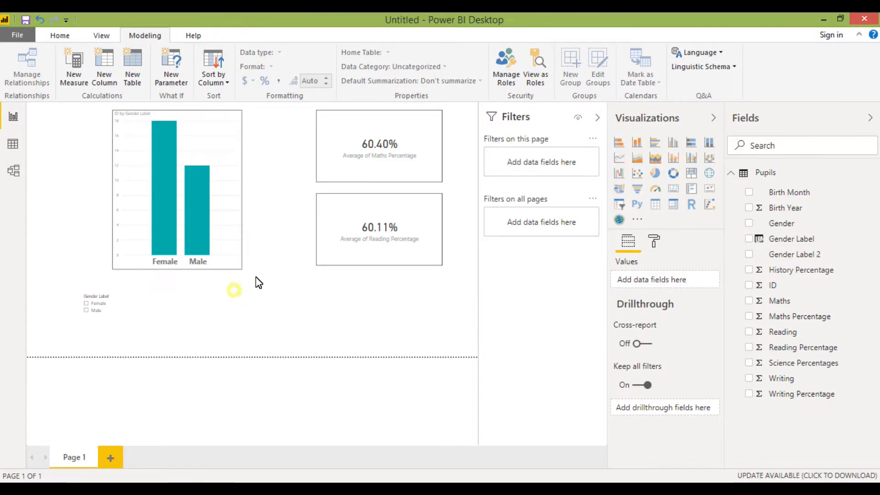
{"action": "left_click", "coordinate": [141, 303]}
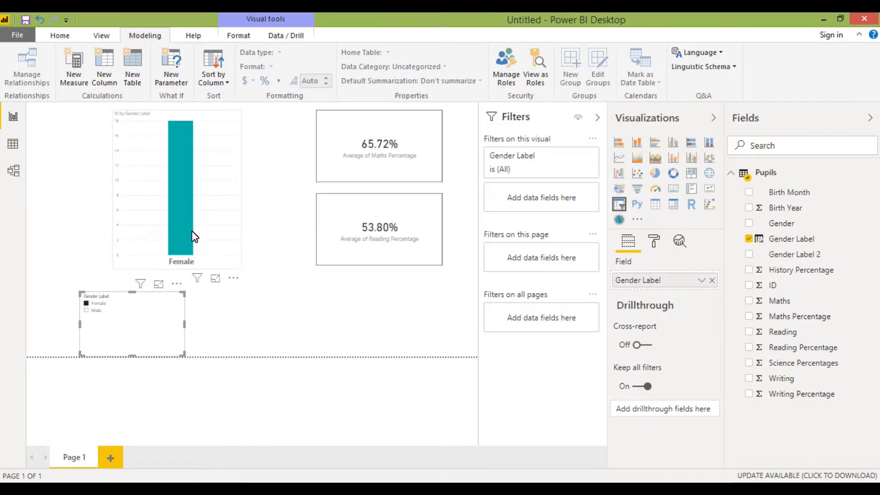
{"action": "left_click", "coordinate": [102, 304]}
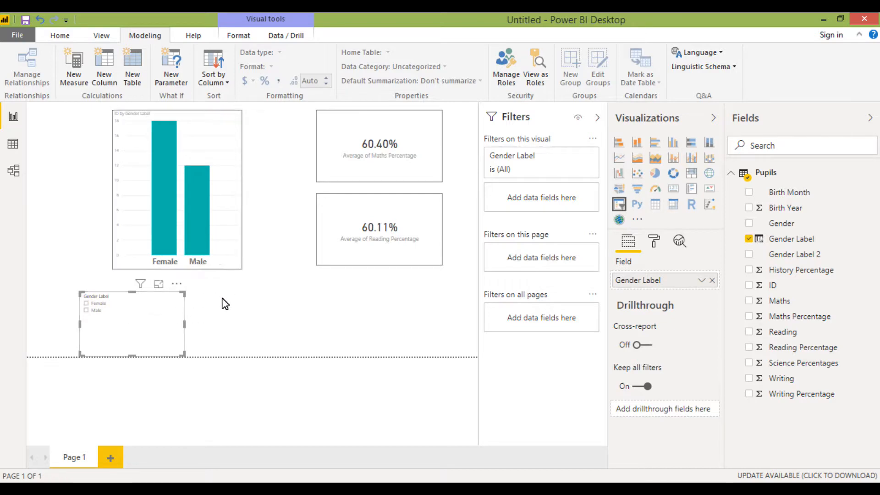
- Show the Pupils table's data again and set its Gender column filter to include all values
{"action": "left_click", "coordinate": [11, 145]}
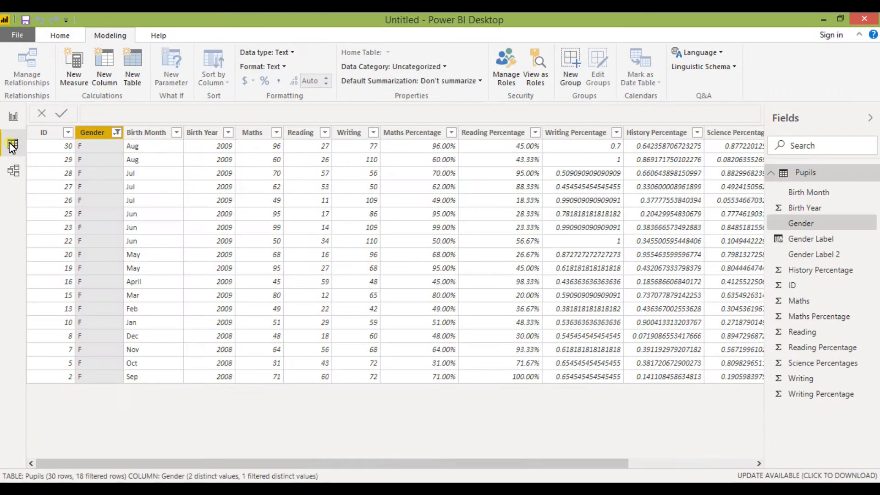
{"action": "left_click", "coordinate": [117, 133]}
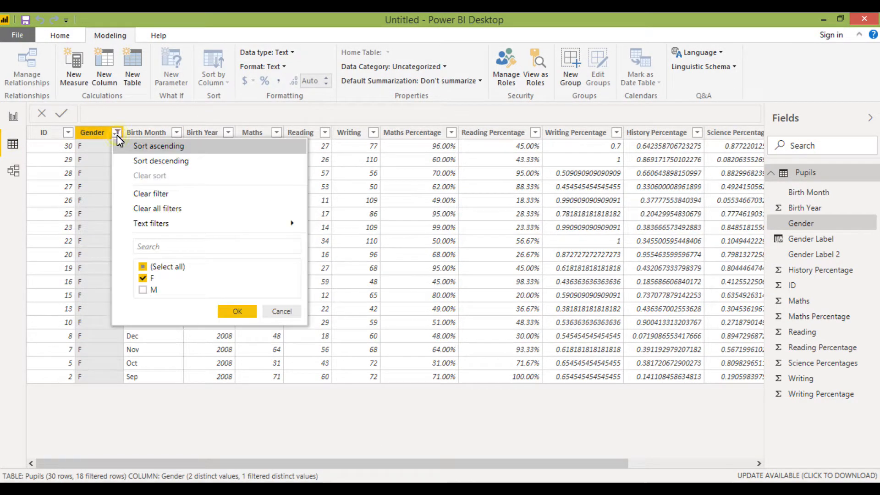
{"action": "left_click", "coordinate": [150, 268]}
{"action": "left_click", "coordinate": [151, 268]}
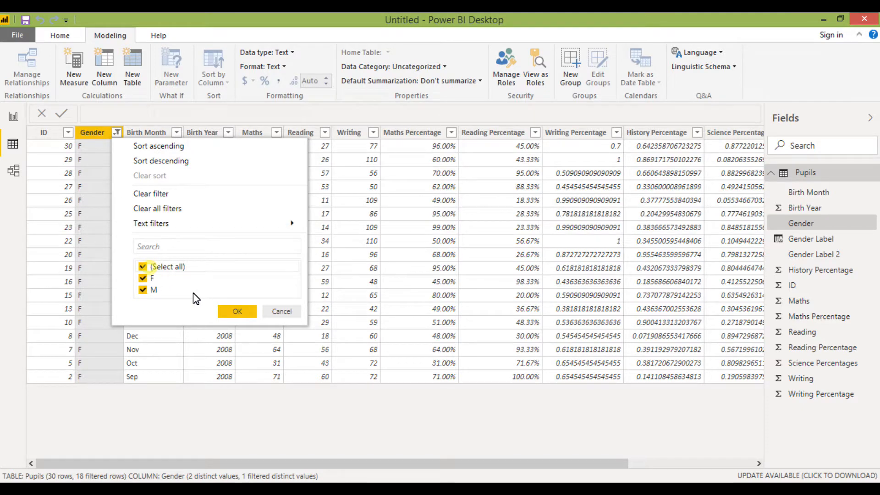
{"action": "left_click", "coordinate": [235, 310]}
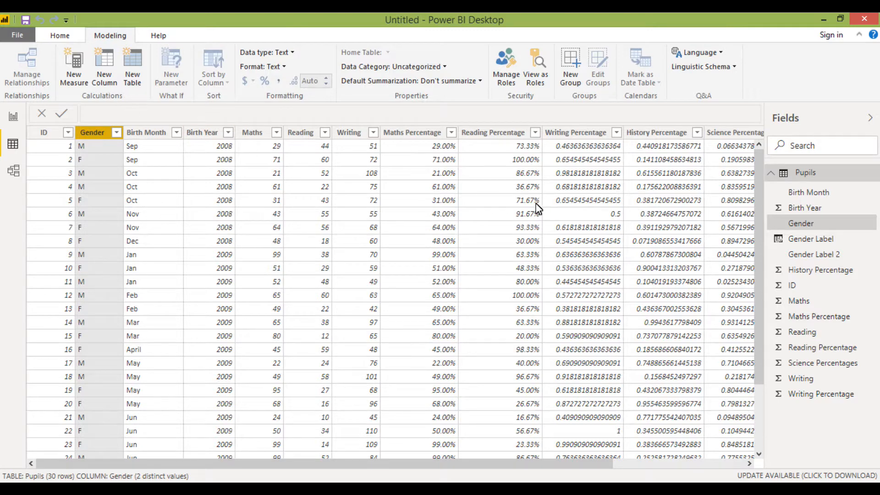
- Open the Pupils query in Power Query Editor and filter its Gender column to only F
{"action": "left_click", "coordinate": [870, 174]}
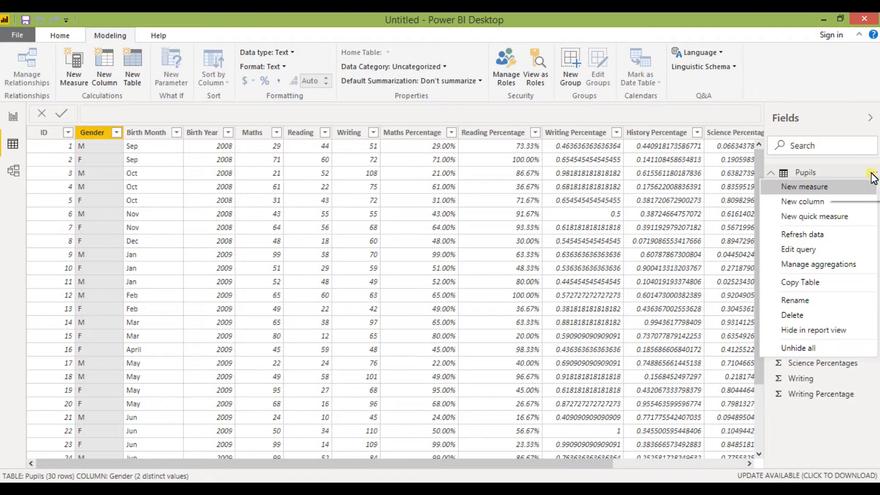
{"action": "left_click", "coordinate": [821, 254]}
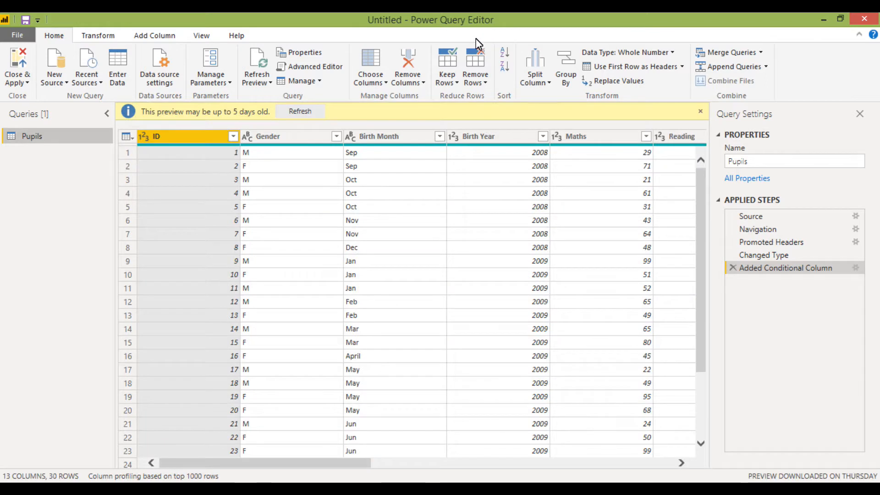
{"action": "left_click", "coordinate": [337, 137]}
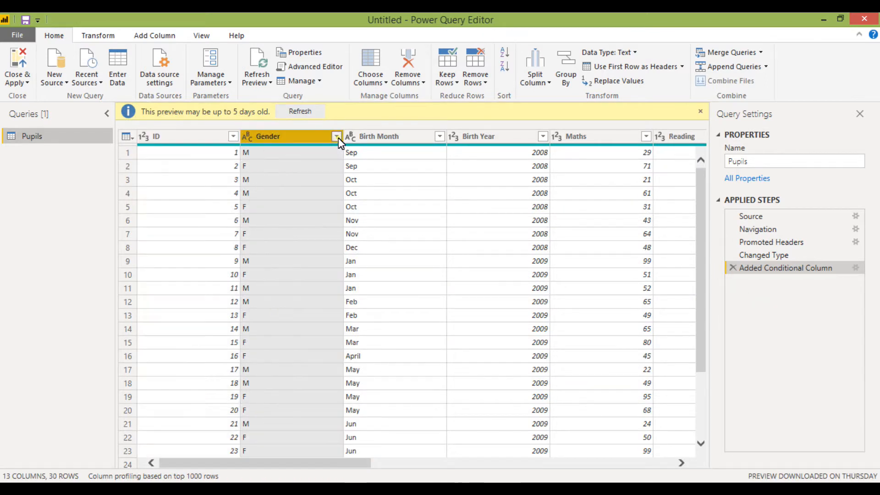
{"action": "left_click", "coordinate": [154, 274]}
{"action": "left_click", "coordinate": [154, 287]}
{"action": "left_click", "coordinate": [281, 347]}
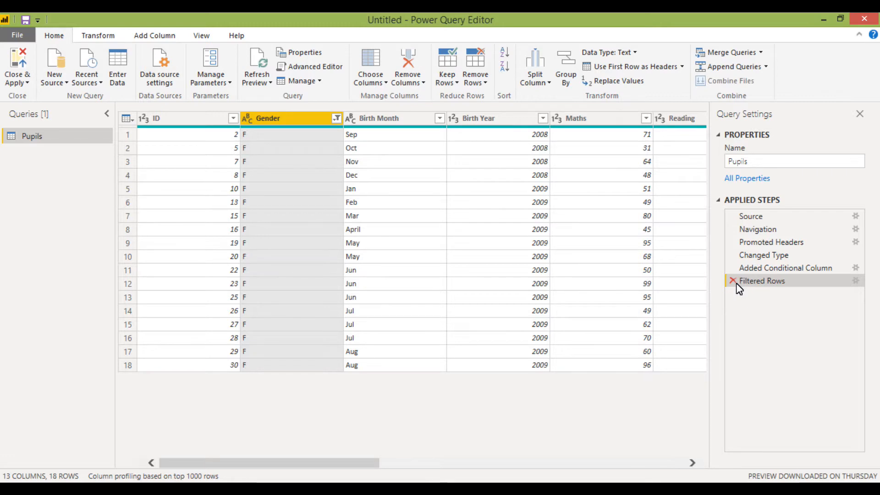
- Close the query editor with the changes applied, and return to the report to inspect the chart's Female bar
{"action": "left_click", "coordinate": [20, 89]}
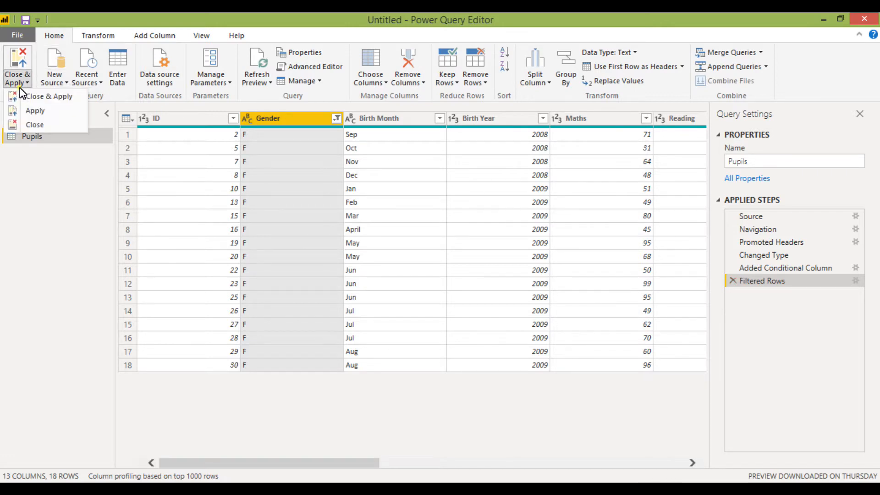
{"action": "left_click", "coordinate": [25, 96]}
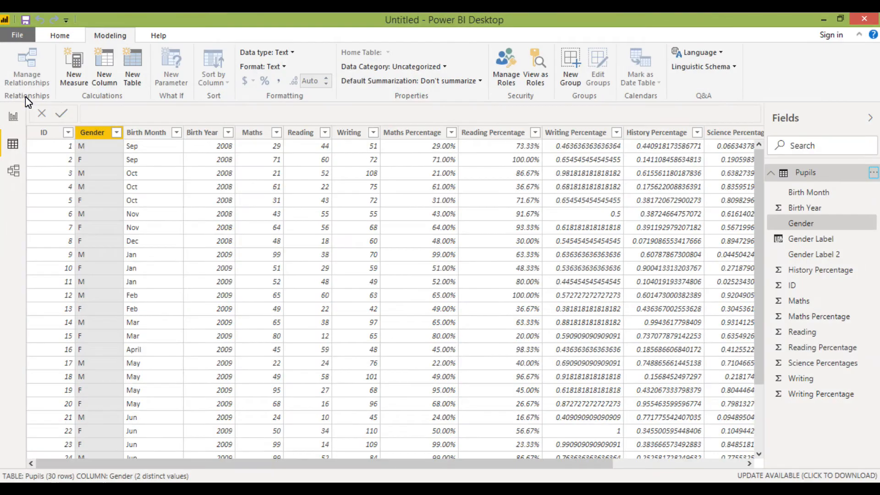
{"action": "left_click", "coordinate": [331, 112]}
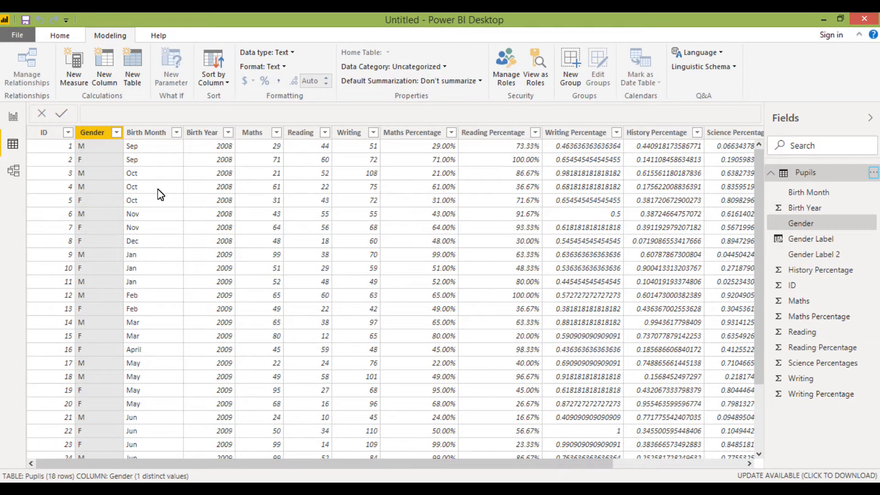
{"action": "left_click", "coordinate": [15, 120]}
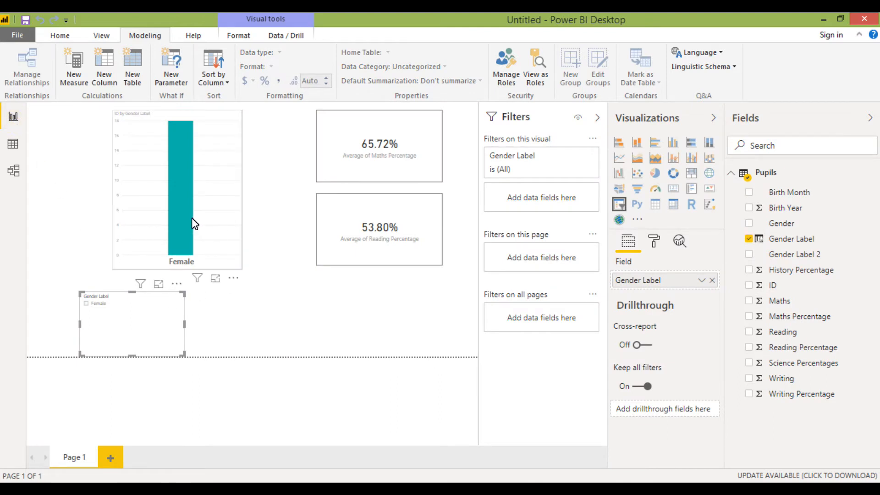
{"action": "mouse_move", "coordinate": [192, 219]}
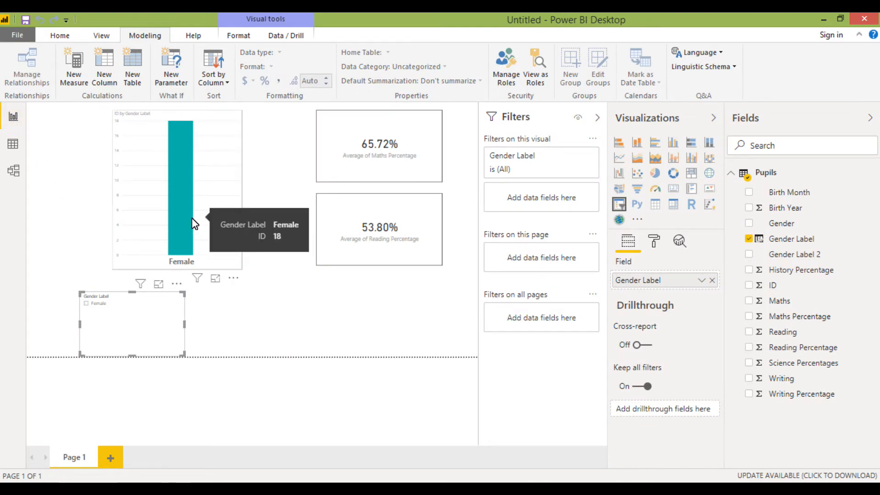